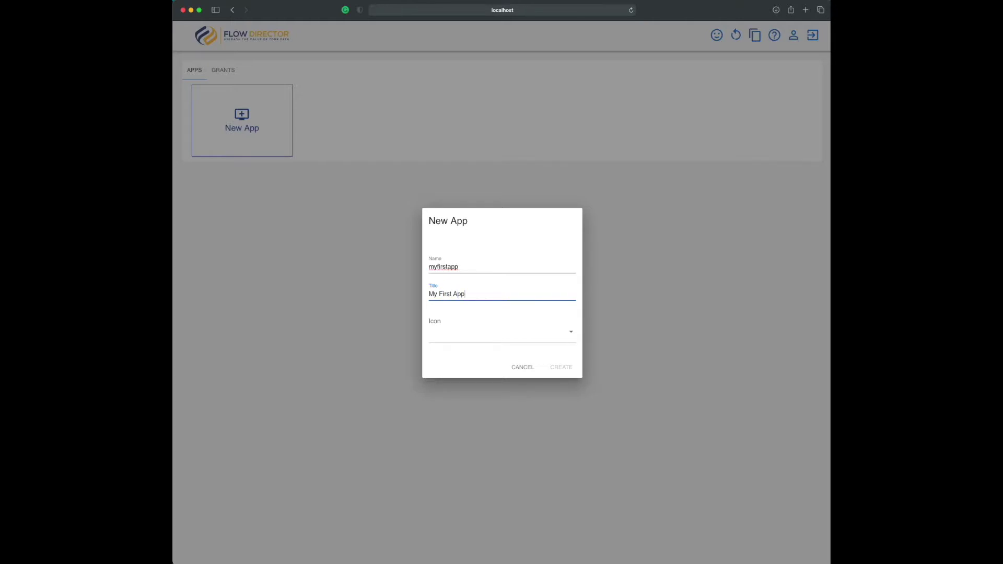
Create a new app named My First App with the bulldozer icon
left_click(482, 331)
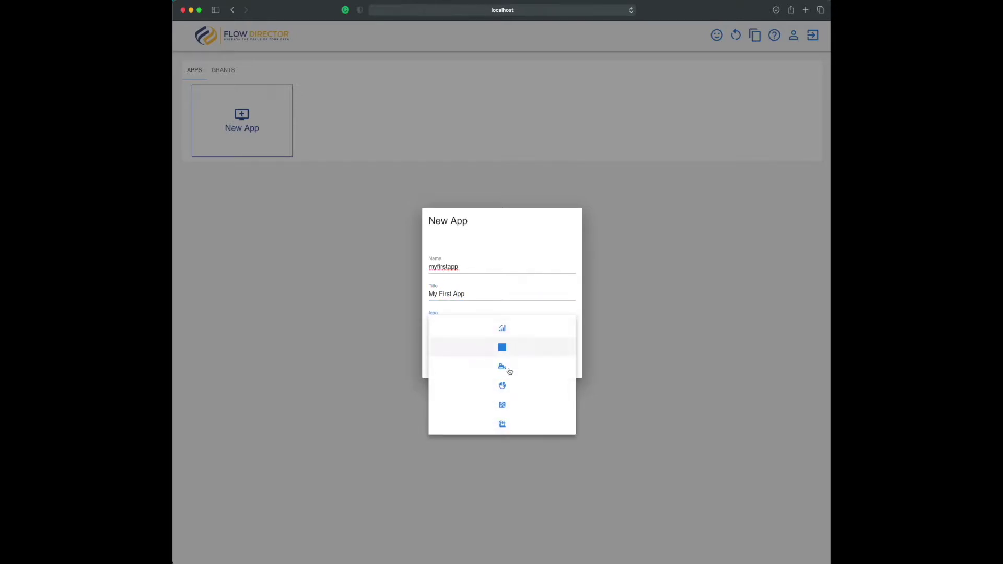
left_click(503, 367)
left_click(563, 368)
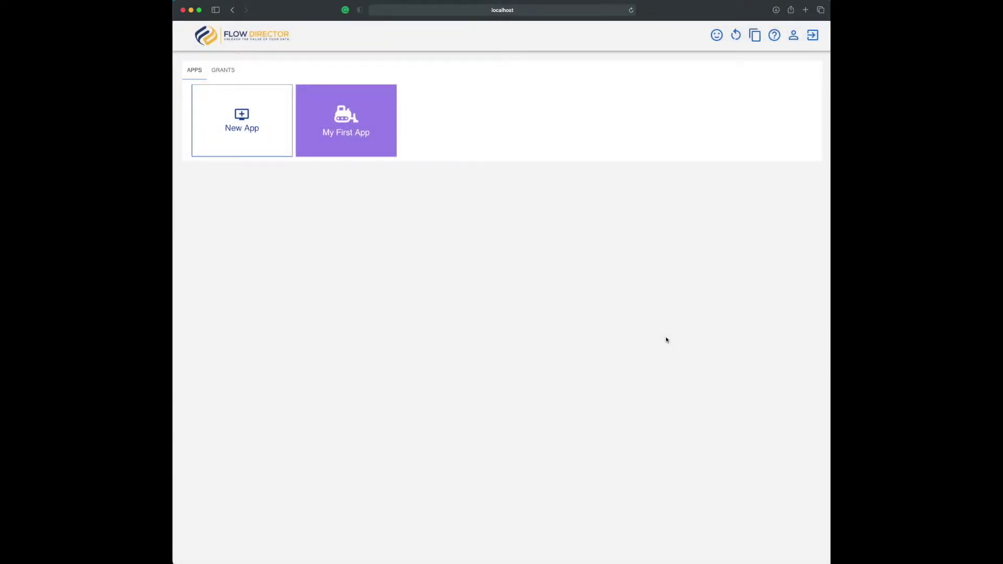
Preview and cancel My First App's edit form, export it, then dismiss the delete option
left_click(334, 149)
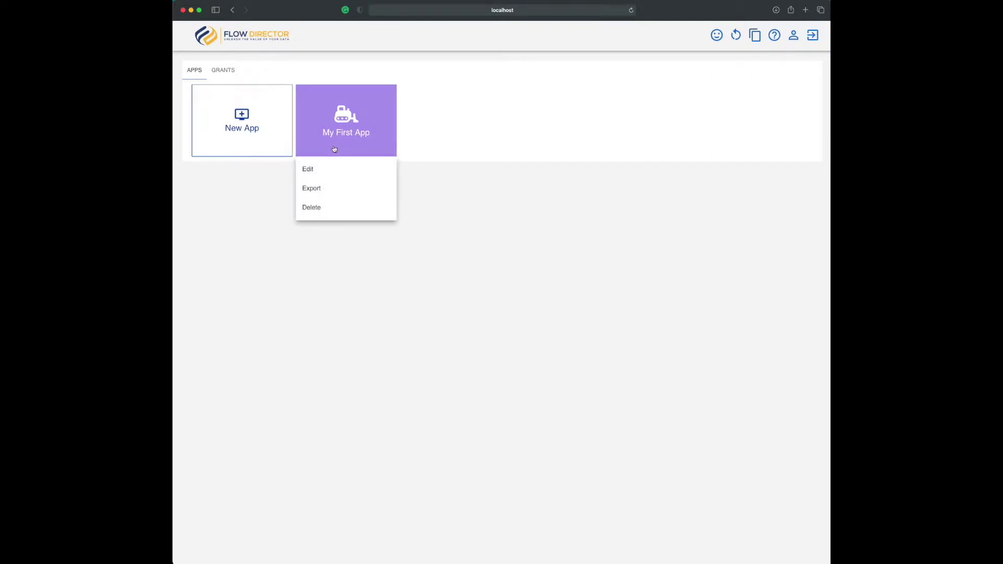
left_click(308, 171)
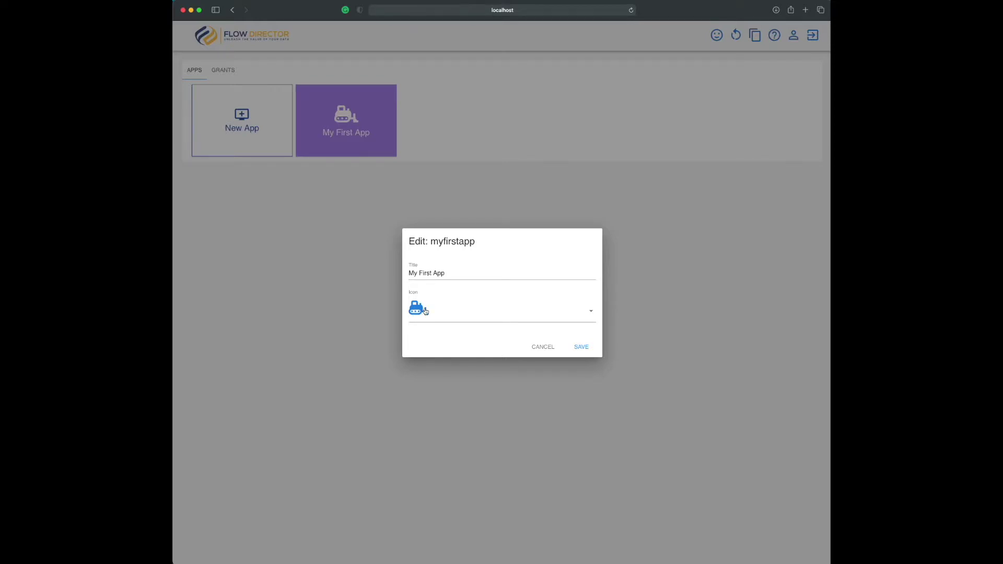
left_click(542, 347)
left_click(355, 156)
left_click(311, 189)
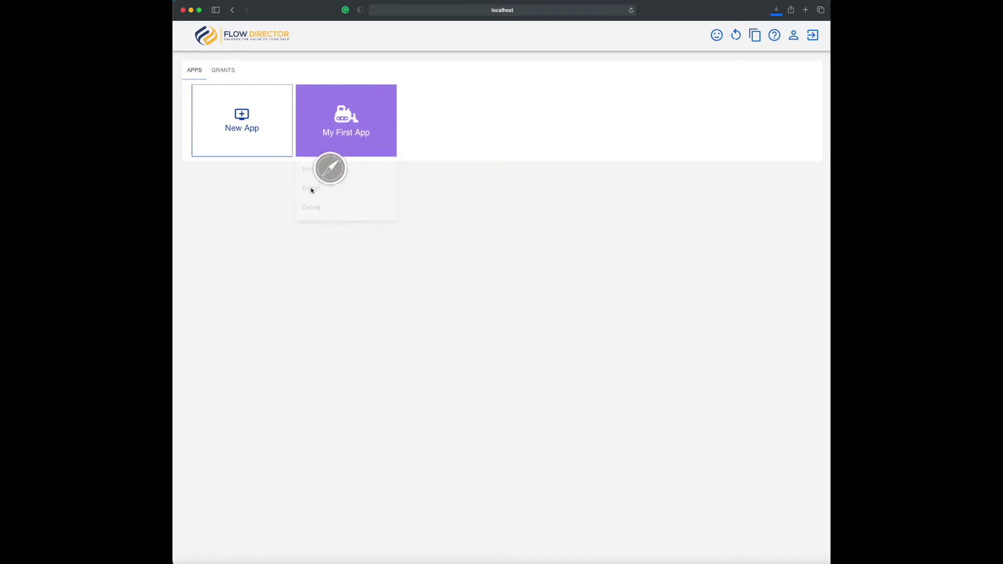
left_click(325, 152)
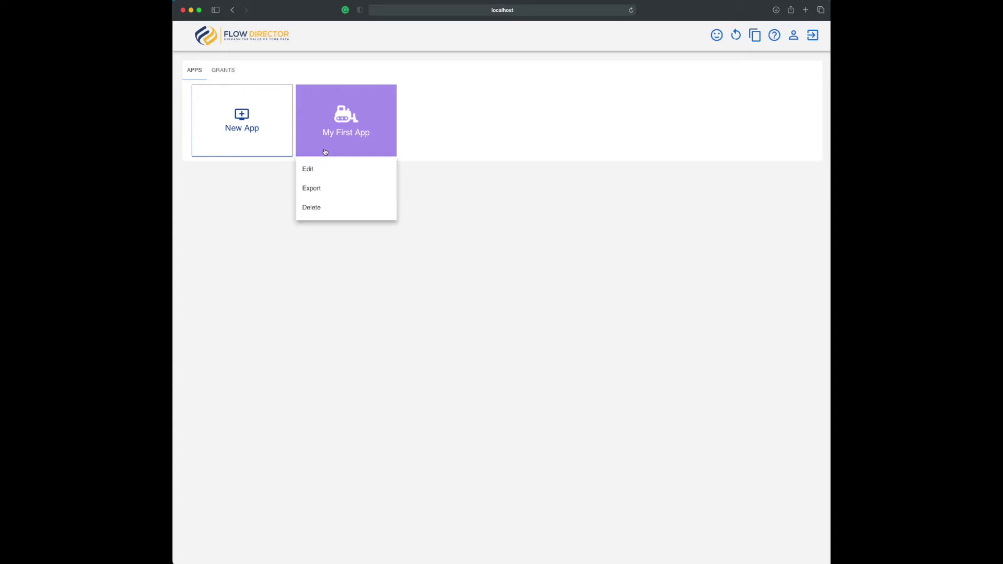
left_click(432, 209)
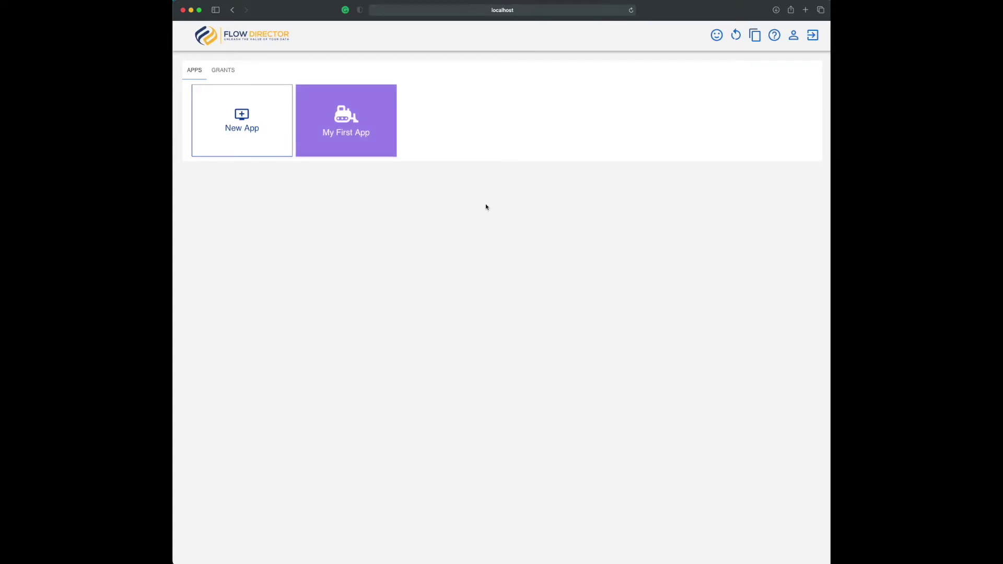
Preview the Import existing App form under New App, then close it
left_click(219, 143)
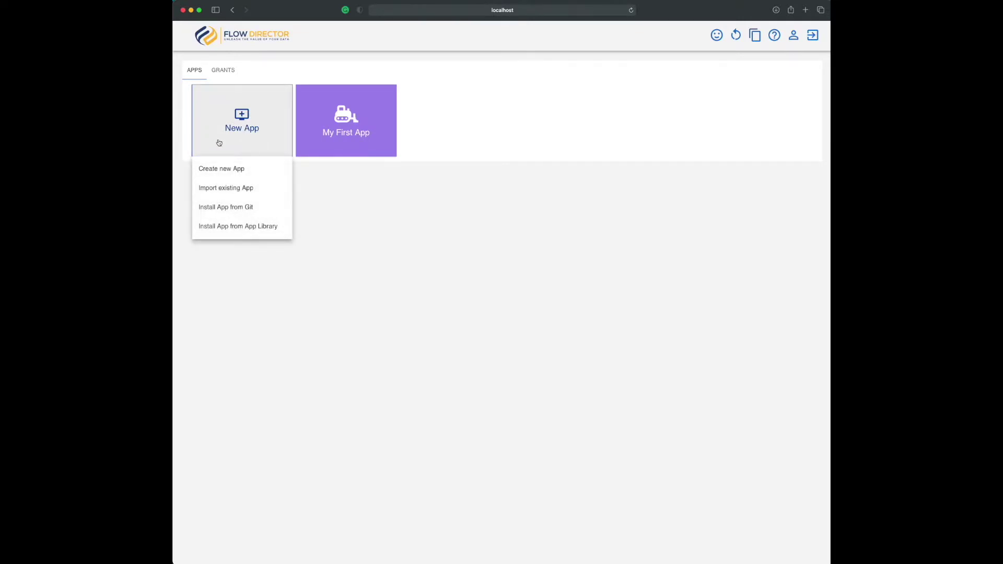
left_click(228, 191)
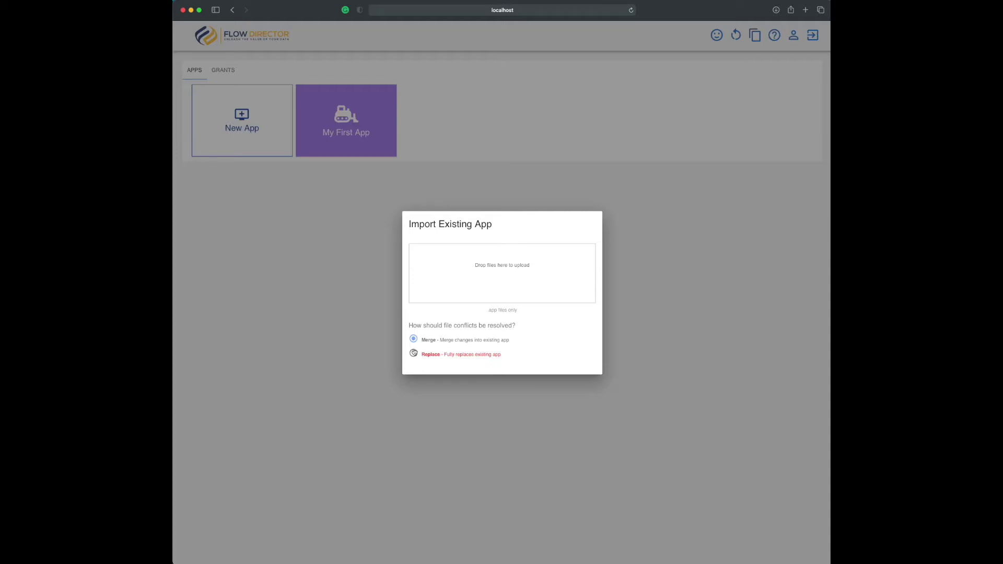
left_click(372, 291)
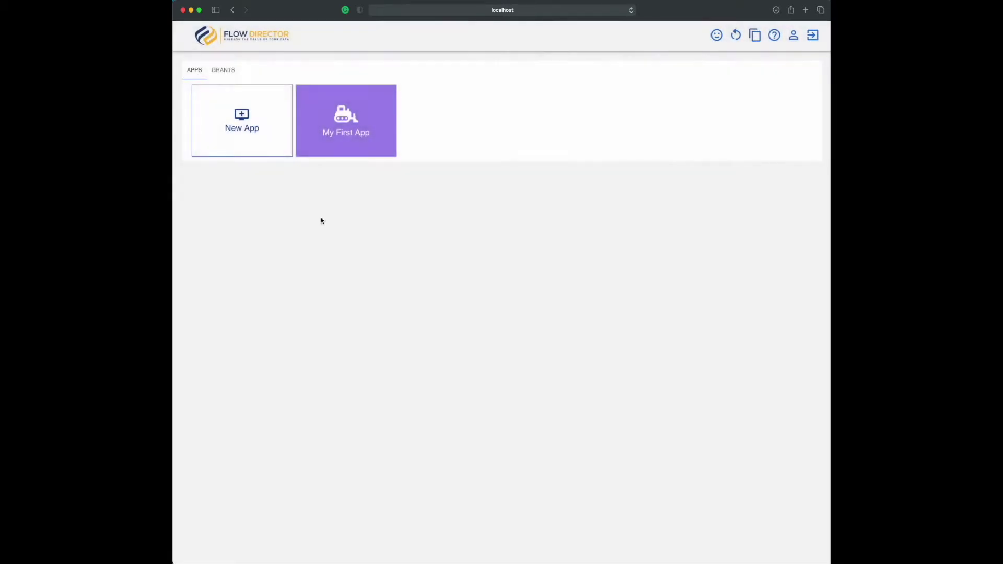
Preview and cancel the Install App from Git form, then reopen the New App options
left_click(249, 143)
left_click(232, 207)
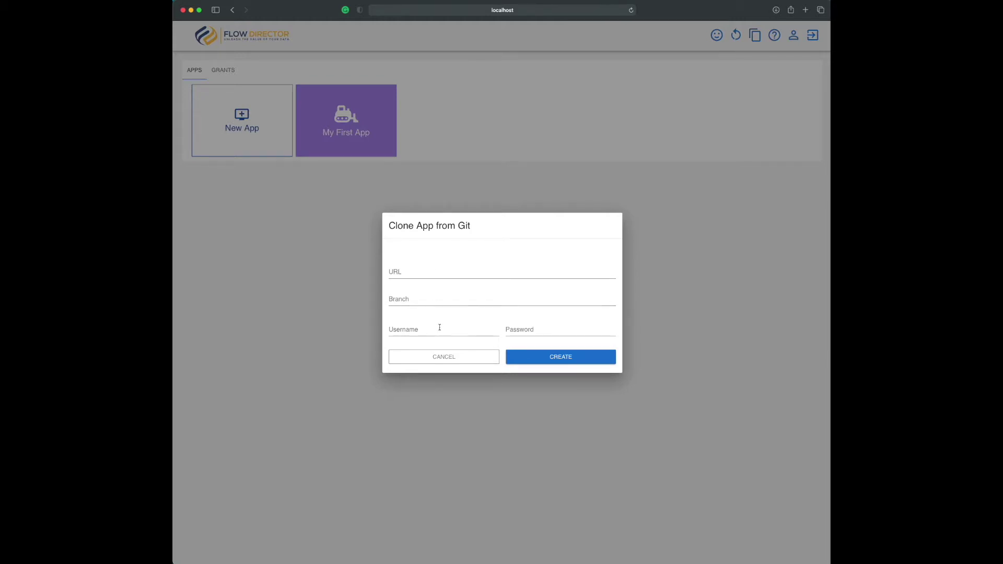
left_click(442, 357)
left_click(276, 135)
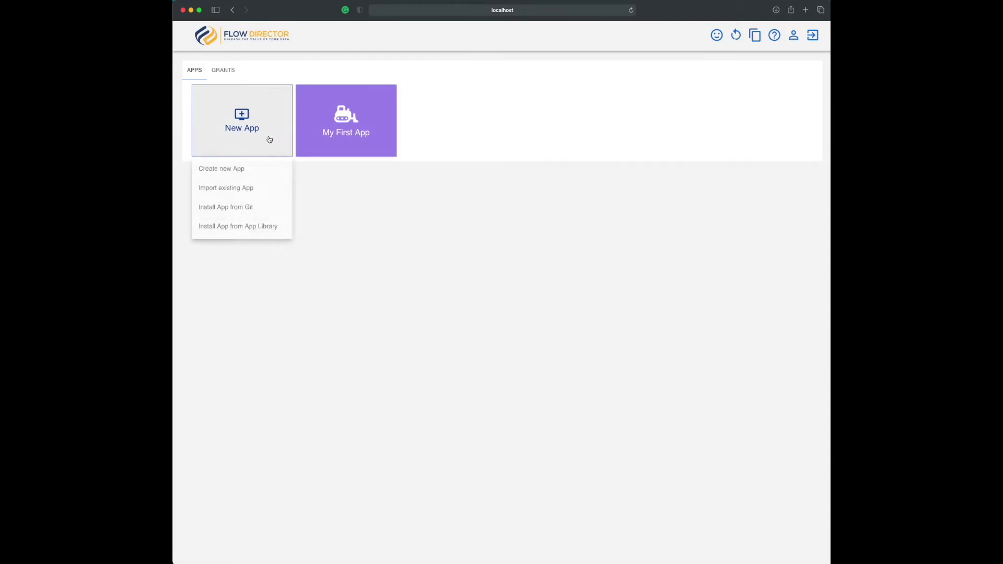
Open the Flow Director app library and browse its list of sample apps
left_click(247, 230)
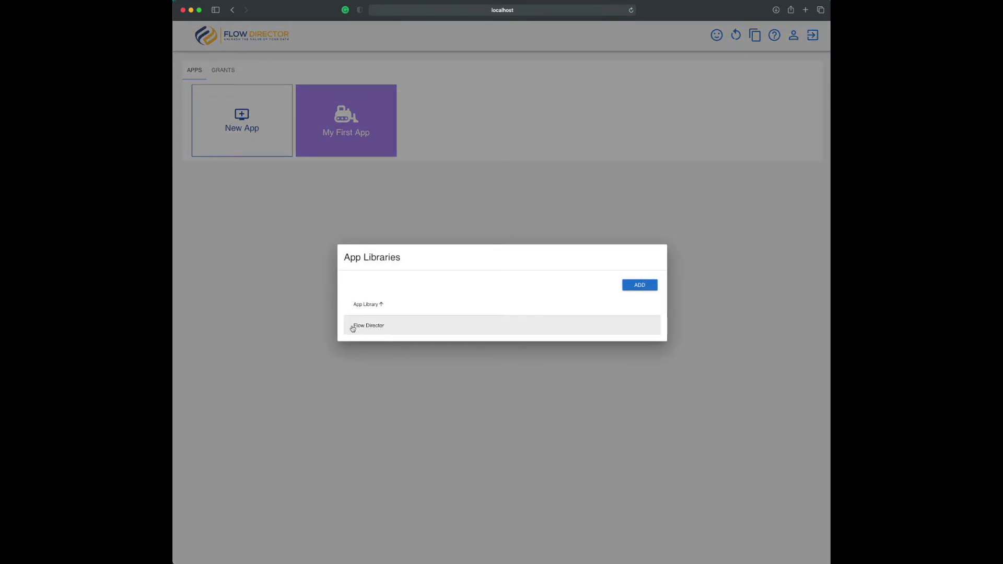
left_click(380, 328)
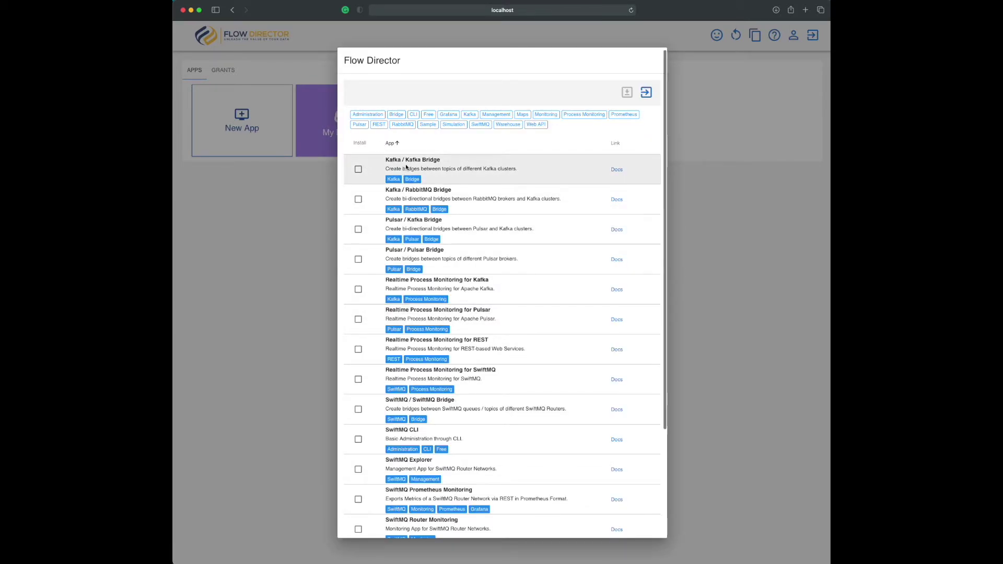
scroll(406, 165, "down", 5)
scroll(406, 170, "up", 1)
scroll(406, 170, "up", 5)
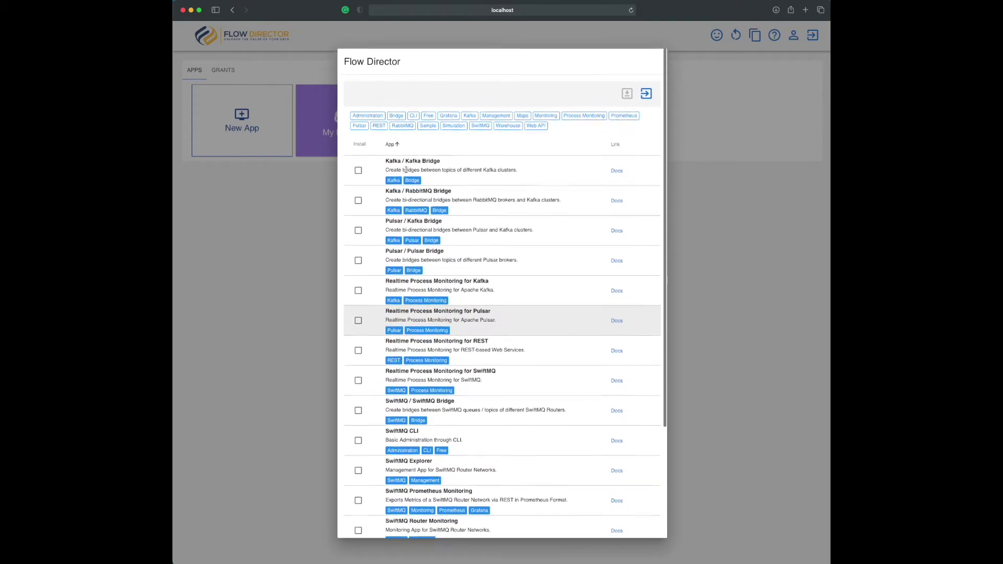
scroll(380, 455, "down", 8)
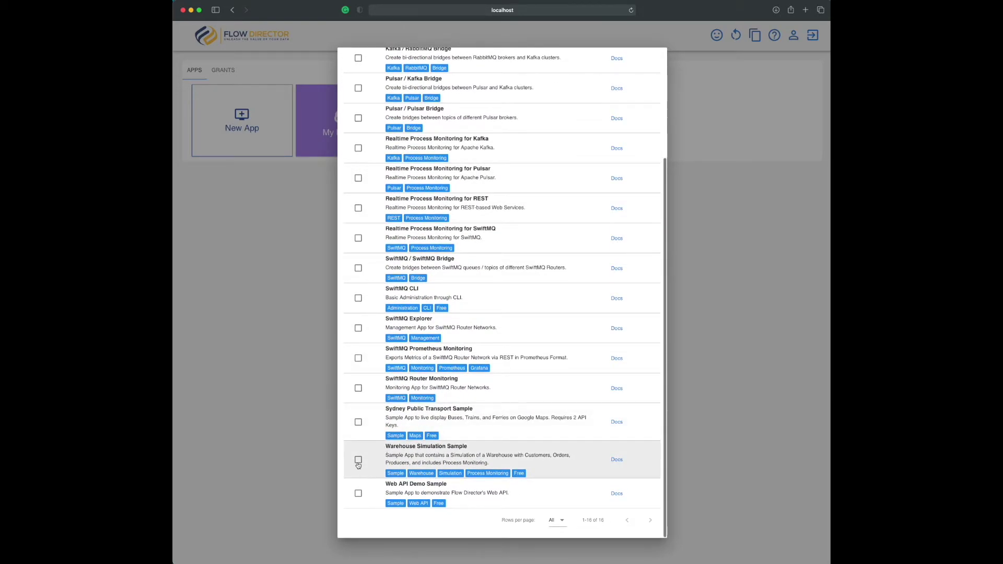
Install Warehouse Simulation Sample and Web API Demo Sample, then close the library
left_click(358, 461)
left_click(357, 495)
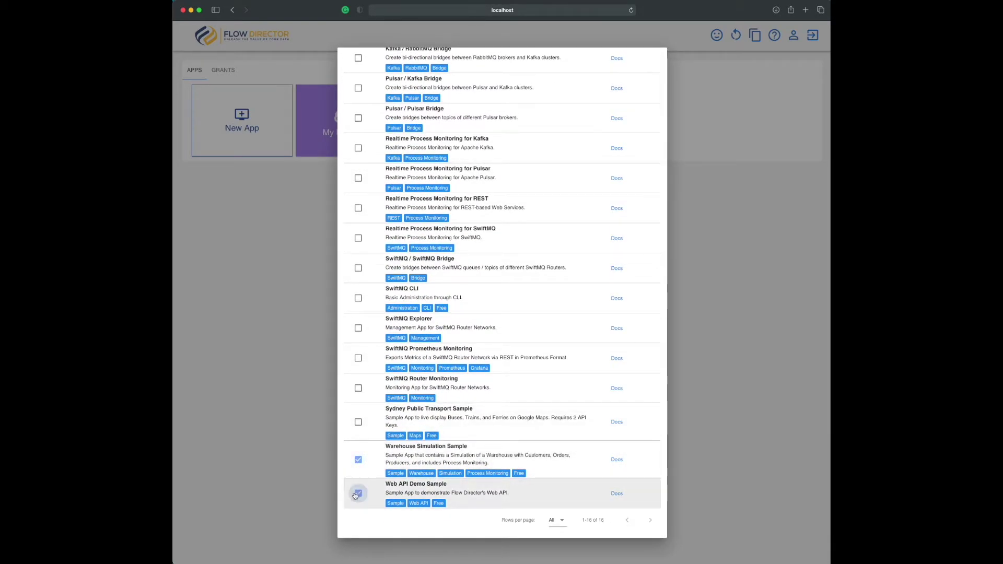
scroll(436, 492, "up", 10)
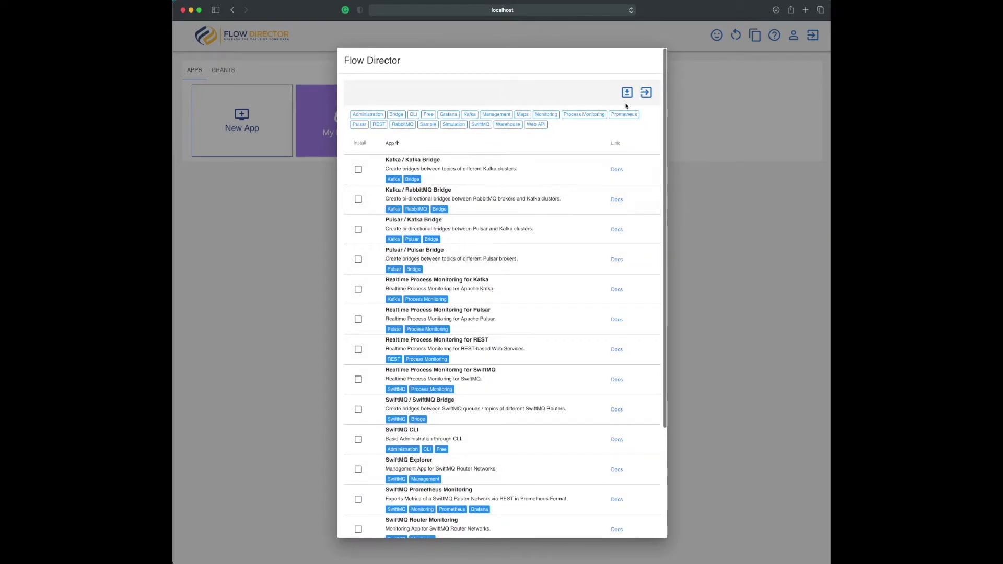
left_click(627, 93)
scroll(575, 171, "down", 5)
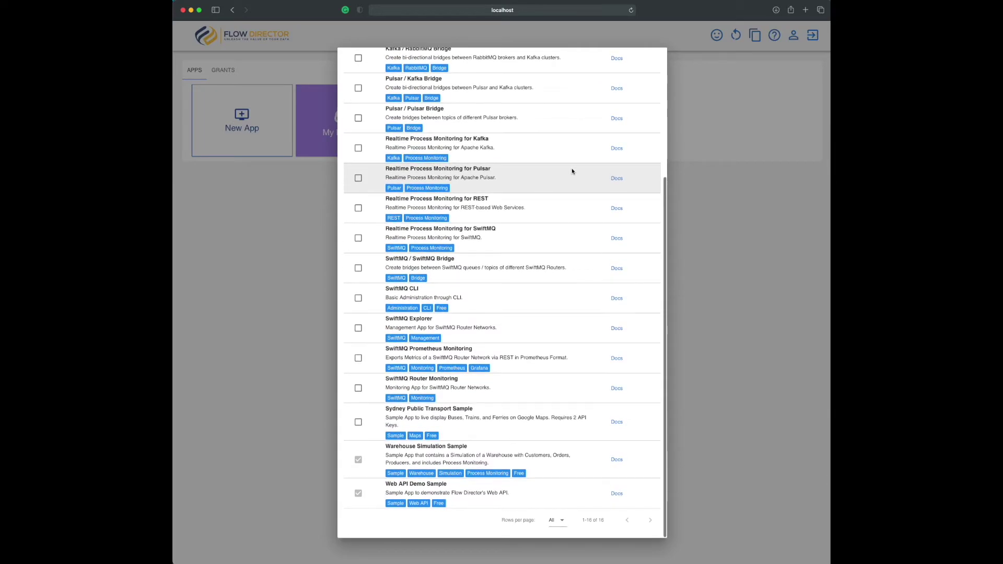
left_click(691, 185)
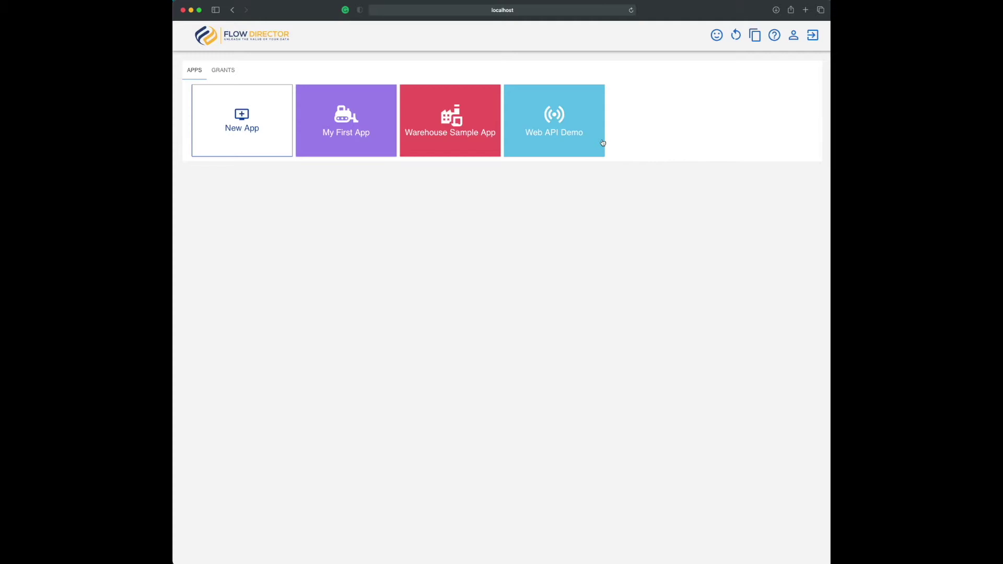
Log out, then sign in to My First App as the administrator with the account password
left_click(812, 36)
left_click(488, 324)
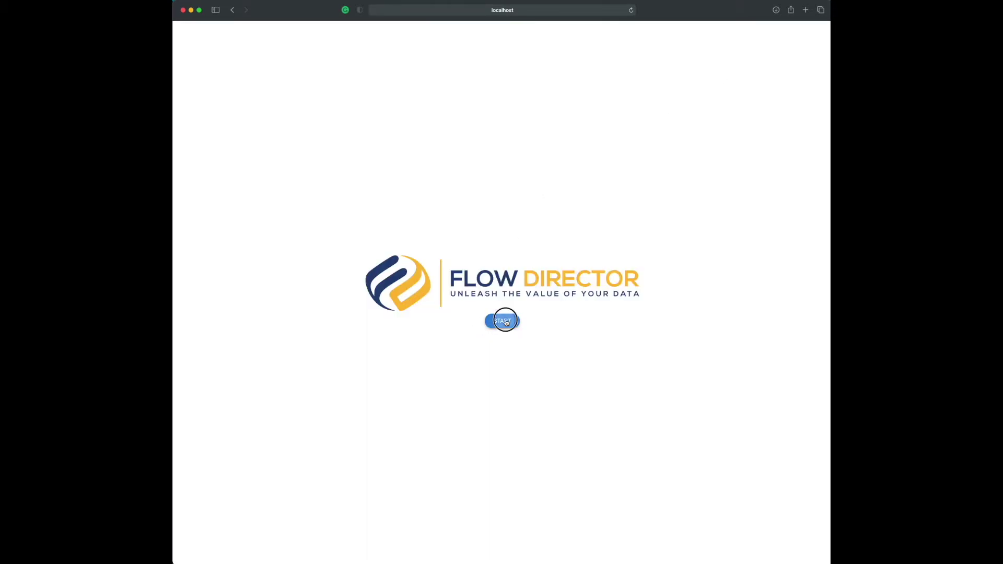
left_click(350, 252)
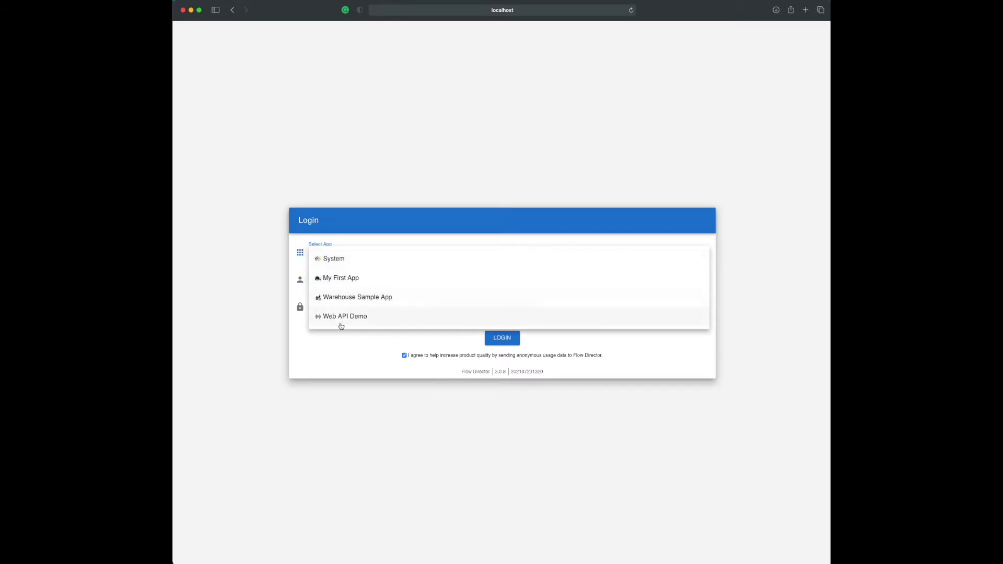
left_click(341, 279)
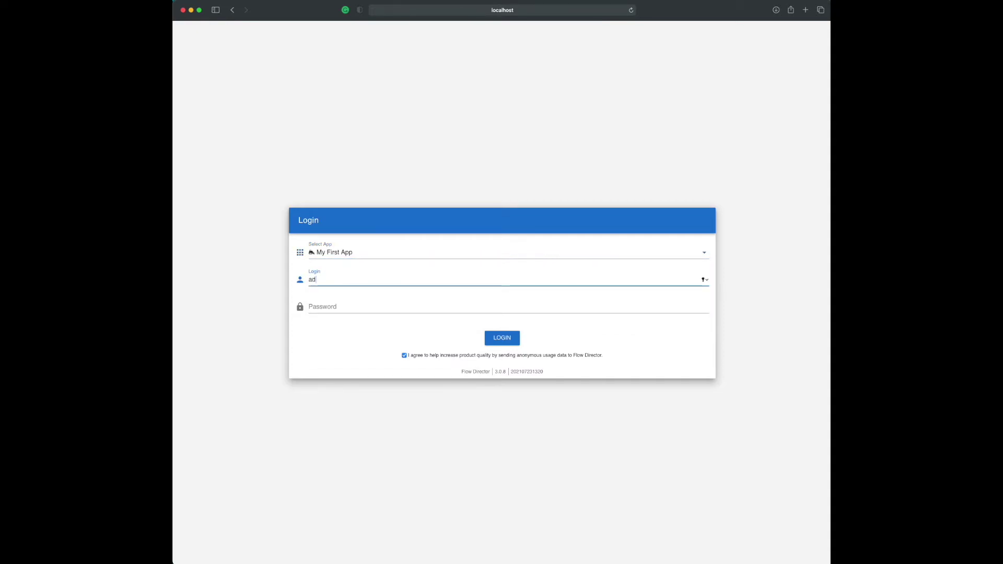
left_click(310, 308)
type("a")
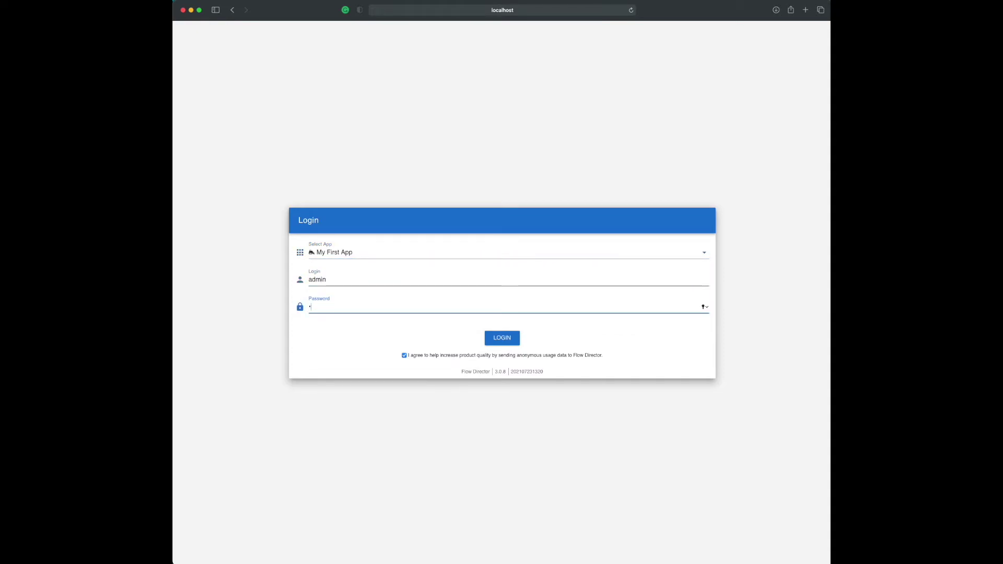
type("dmin123")
left_click(510, 341)
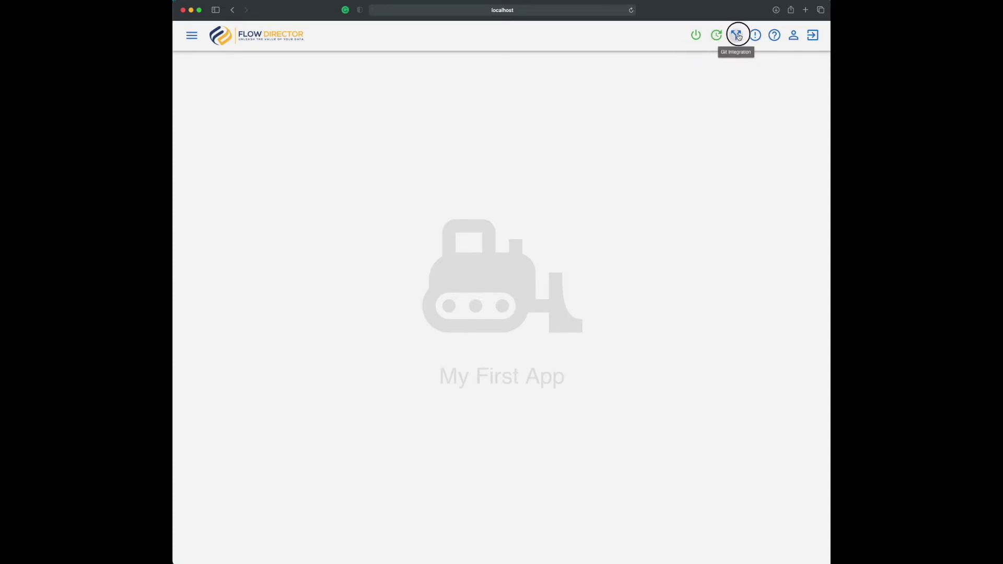
left_click(737, 36)
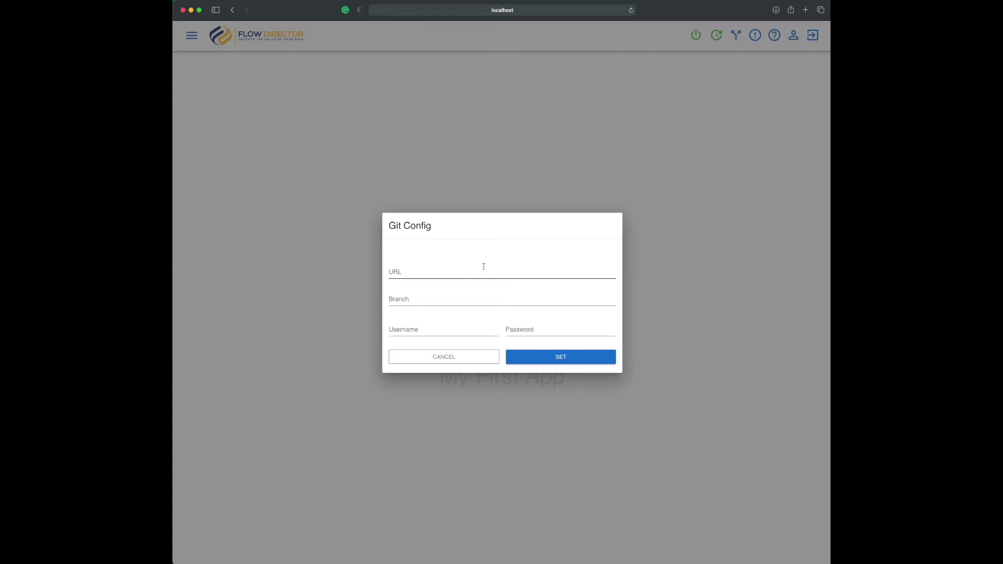
left_click(648, 157)
left_click(756, 35)
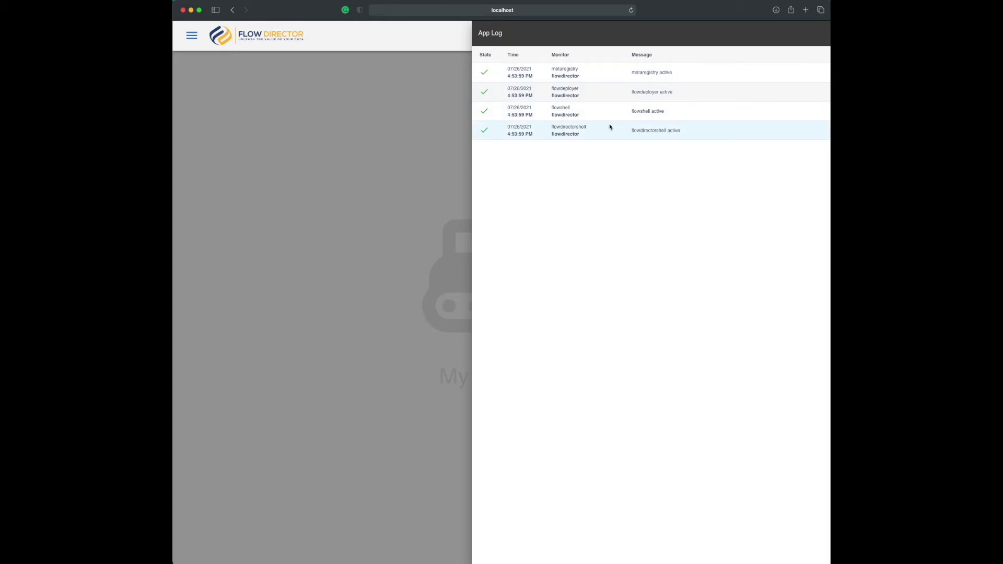
left_click(440, 102)
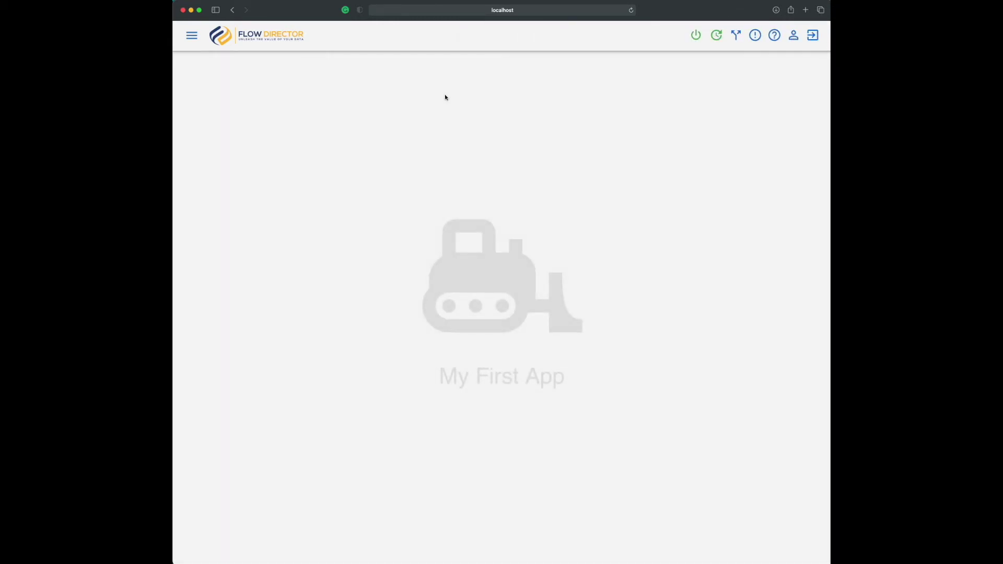
left_click(776, 36)
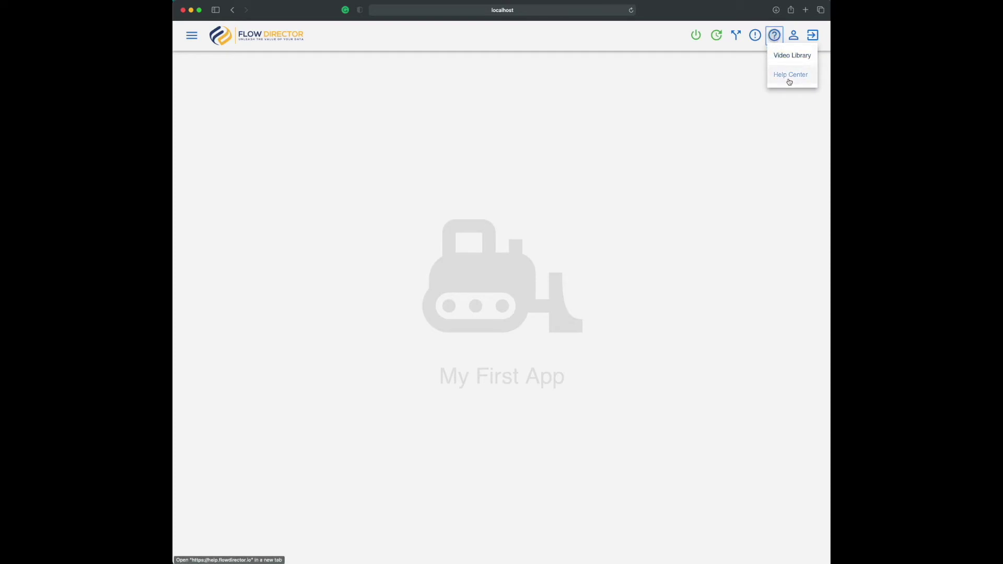
left_click(731, 75)
left_click(794, 35)
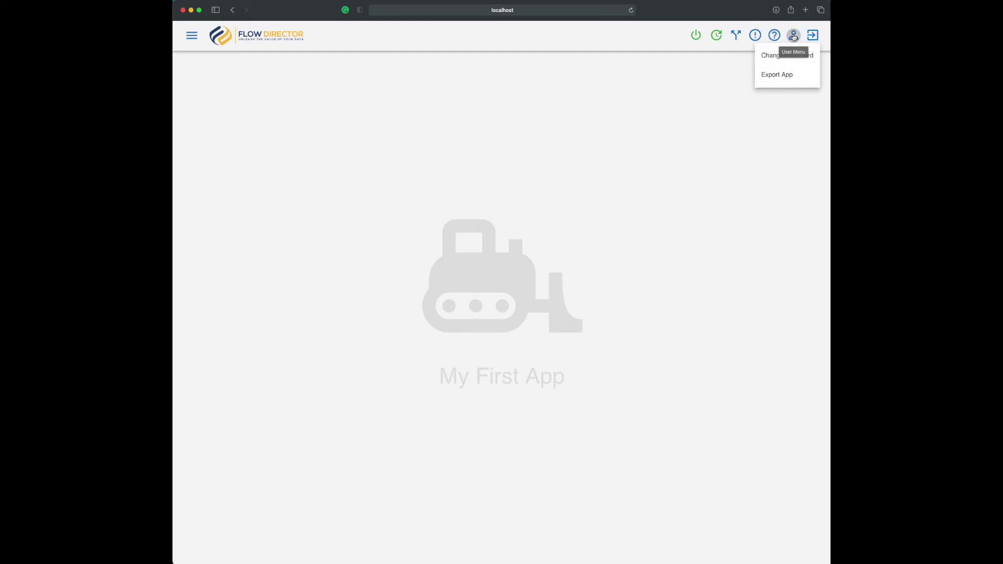
left_click(773, 75)
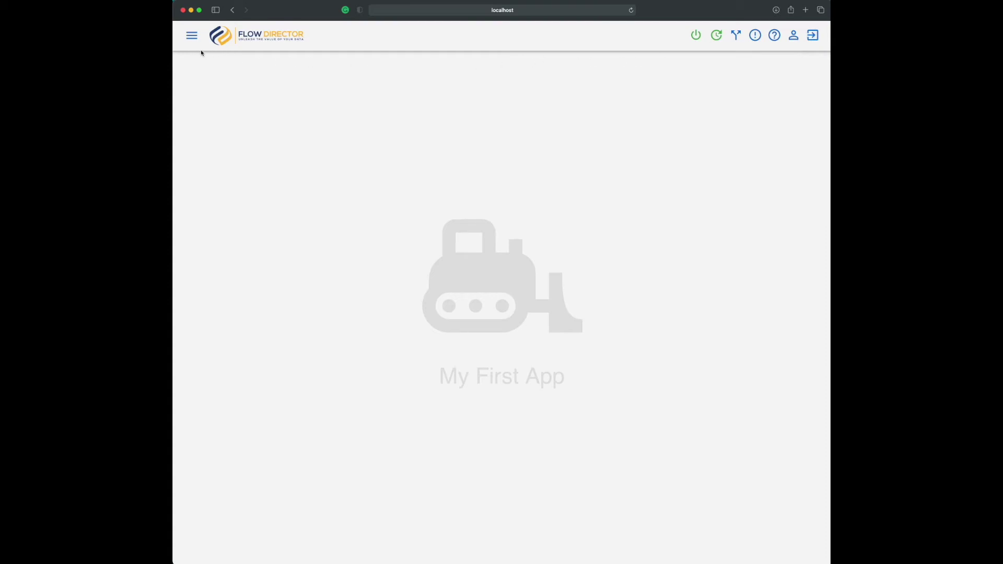
left_click(192, 35)
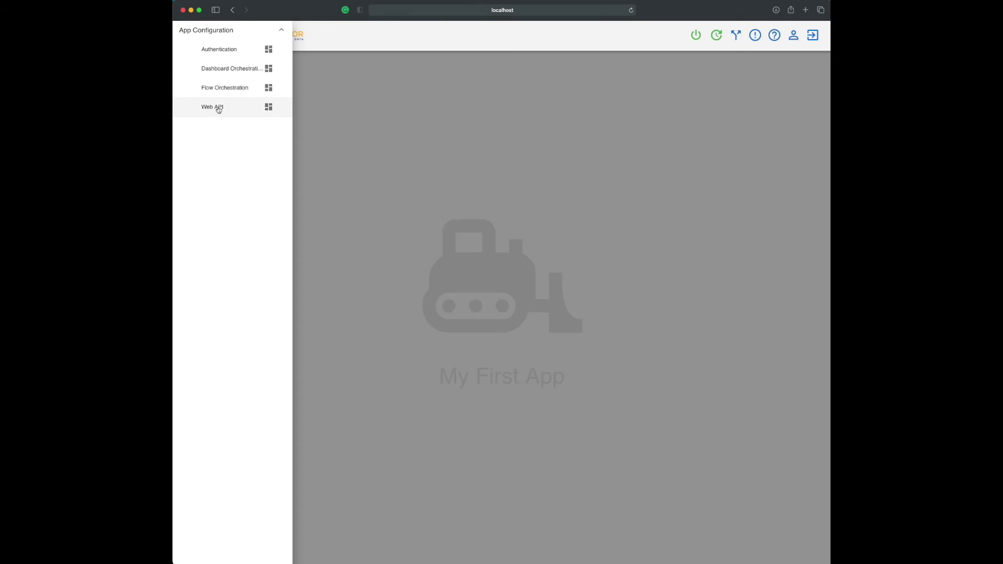
left_click(354, 94)
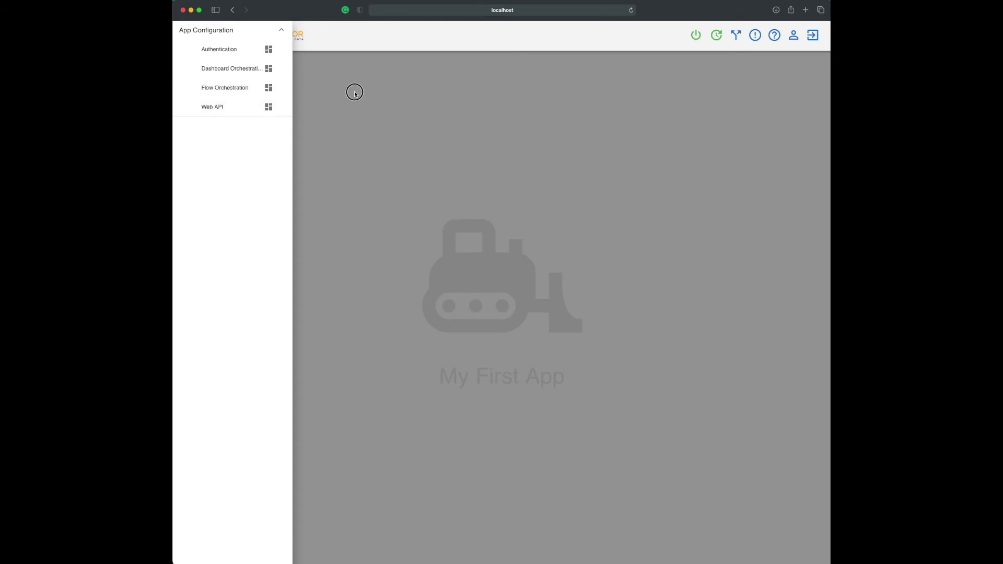
Log out of My First App and sign in to the System app as the admin user
left_click(814, 36)
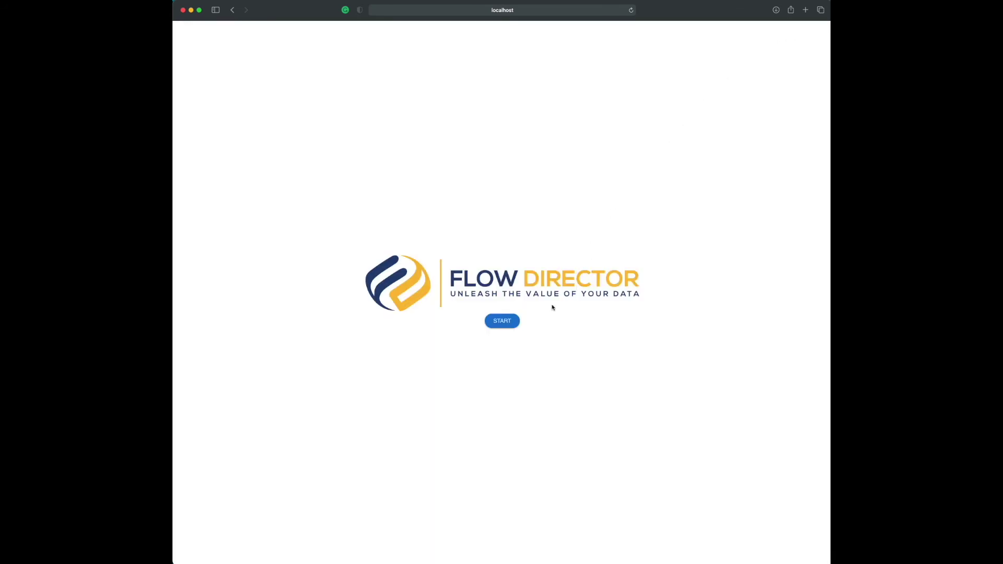
left_click(502, 321)
left_click(438, 257)
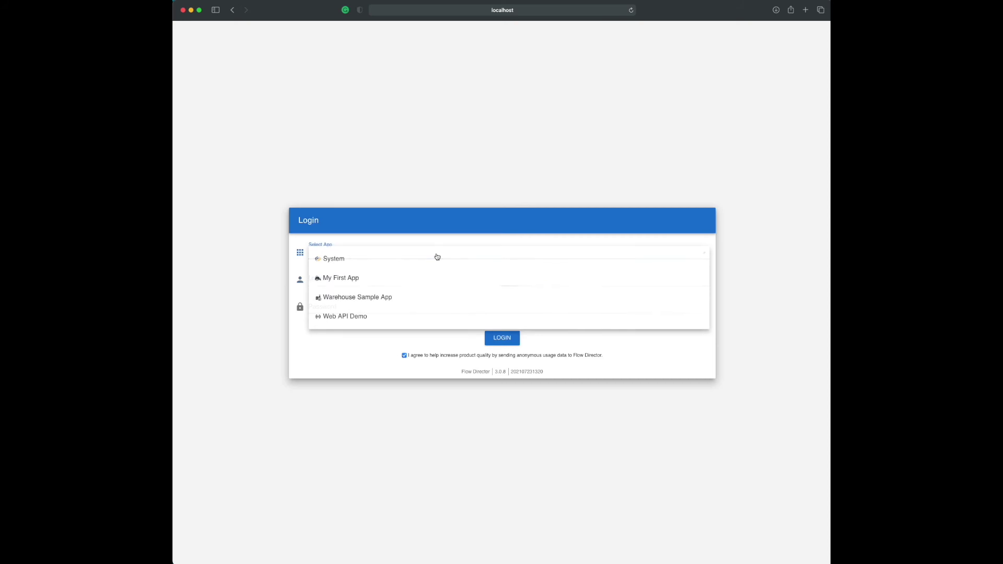
left_click(438, 258)
left_click(435, 280)
type("admin")
key("Tab")
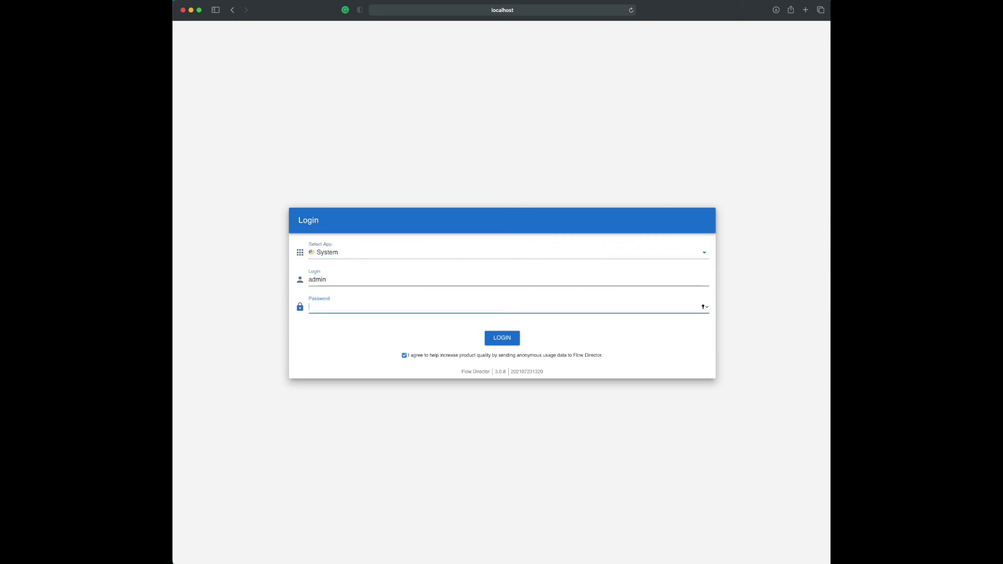
type("password")
left_click(502, 340)
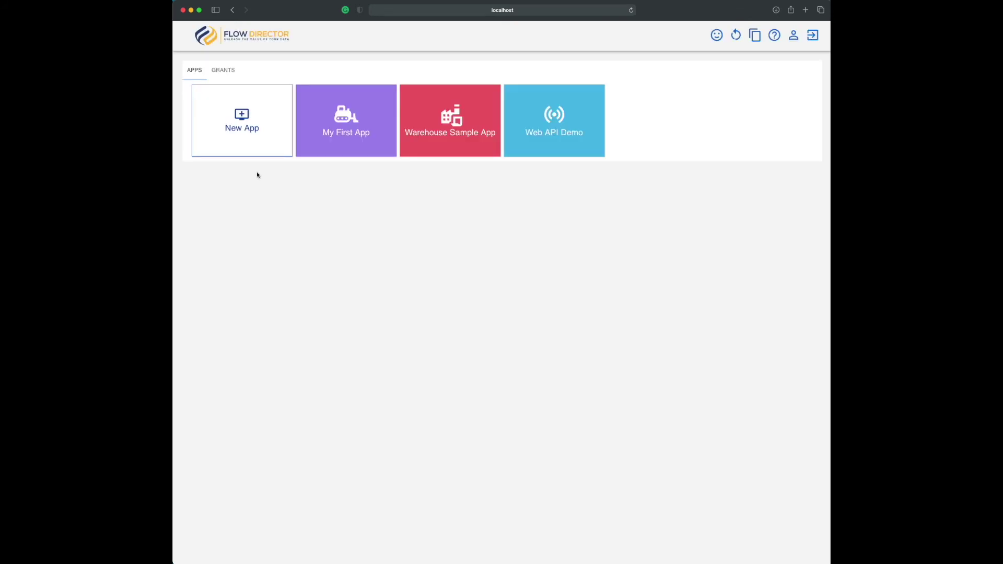
Delete My First App, Warehouse Sample App and Web API Demo with OK, then log out
left_click(362, 154)
left_click(344, 208)
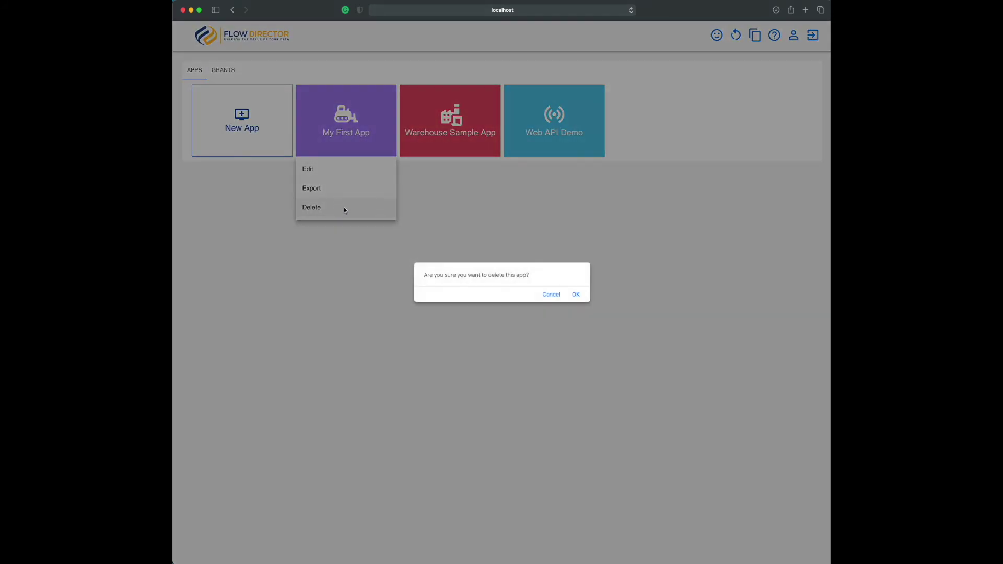
left_click(576, 296)
left_click(331, 156)
left_click(316, 187)
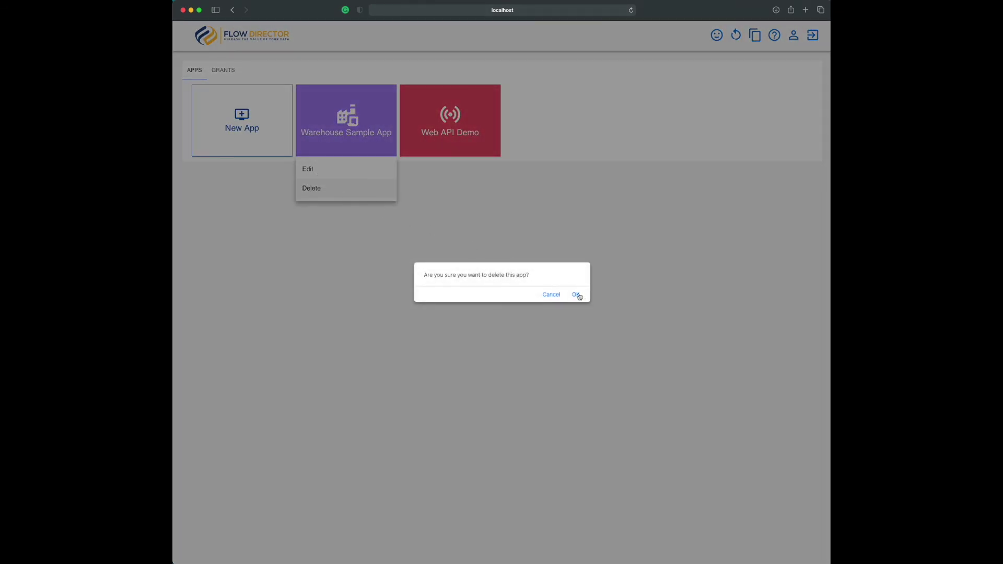
left_click(577, 295)
left_click(327, 139)
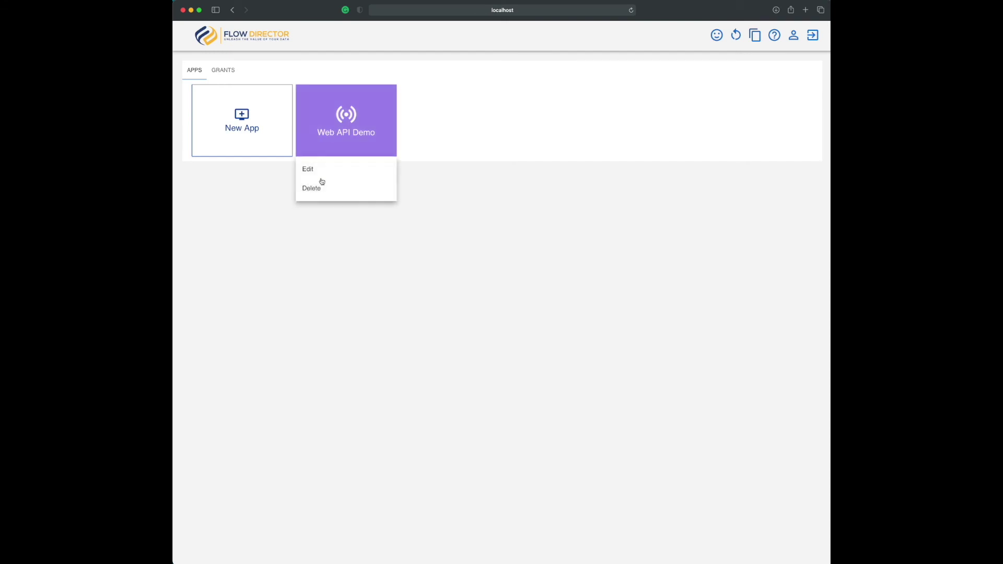
left_click(321, 188)
left_click(575, 295)
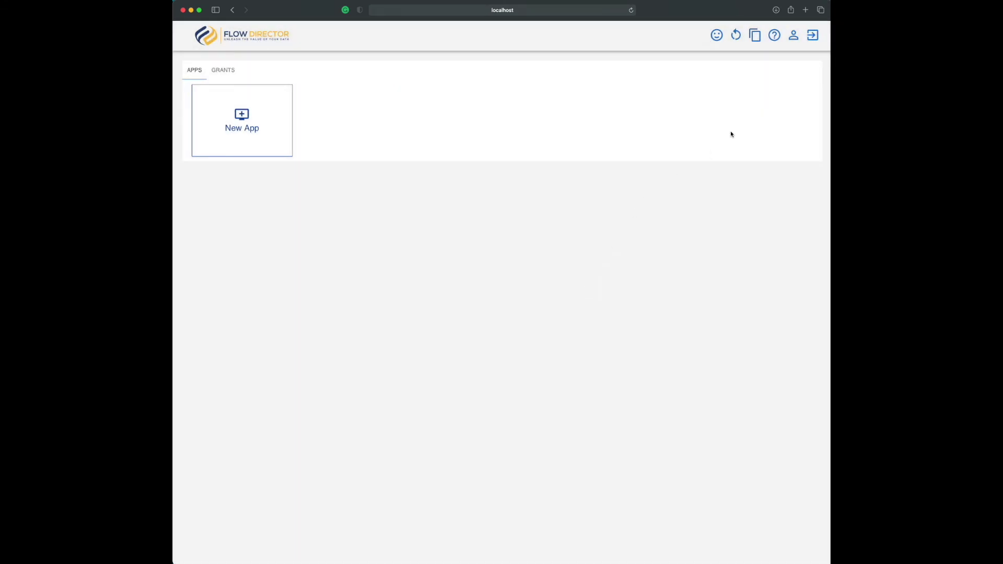
left_click(812, 35)
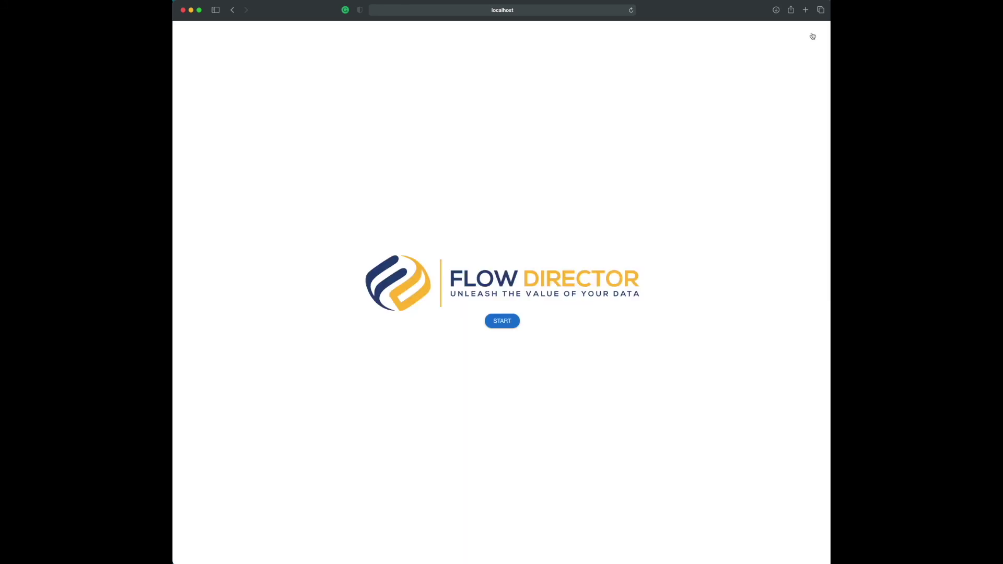